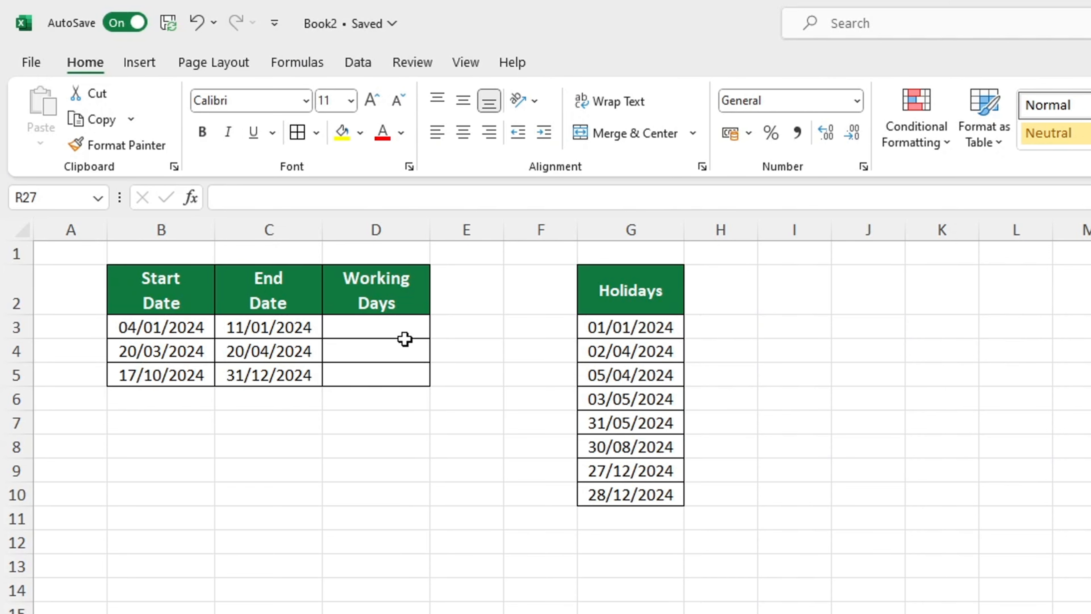
# Start a NETWORKDAYS formula in D3 with B3 as the start date and C3 as the end date.
pyautogui.click(400, 331)
pyautogui.write('=')
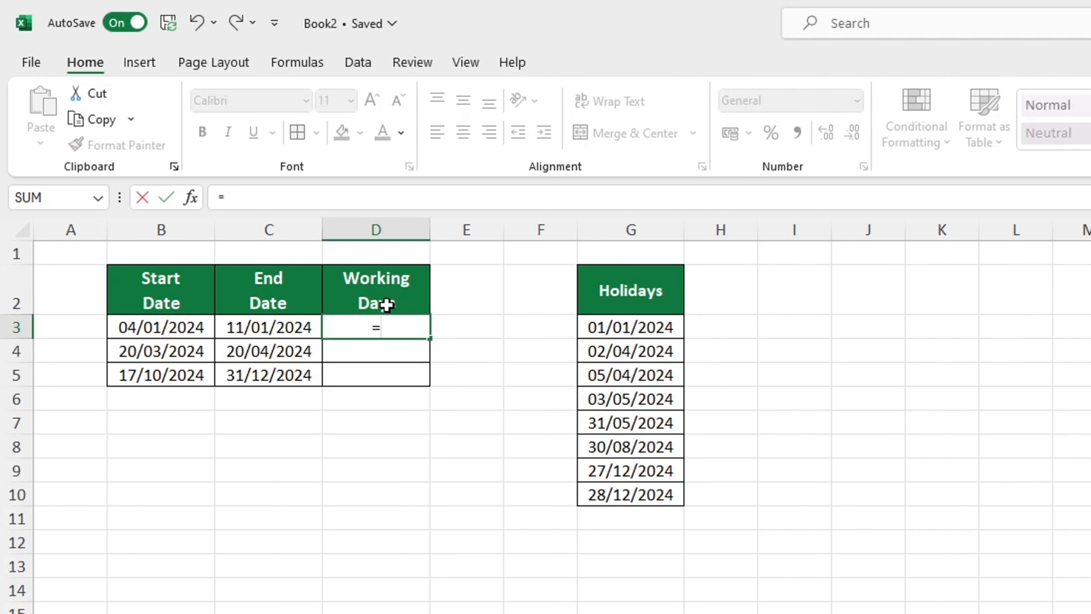
pyautogui.write('NE')
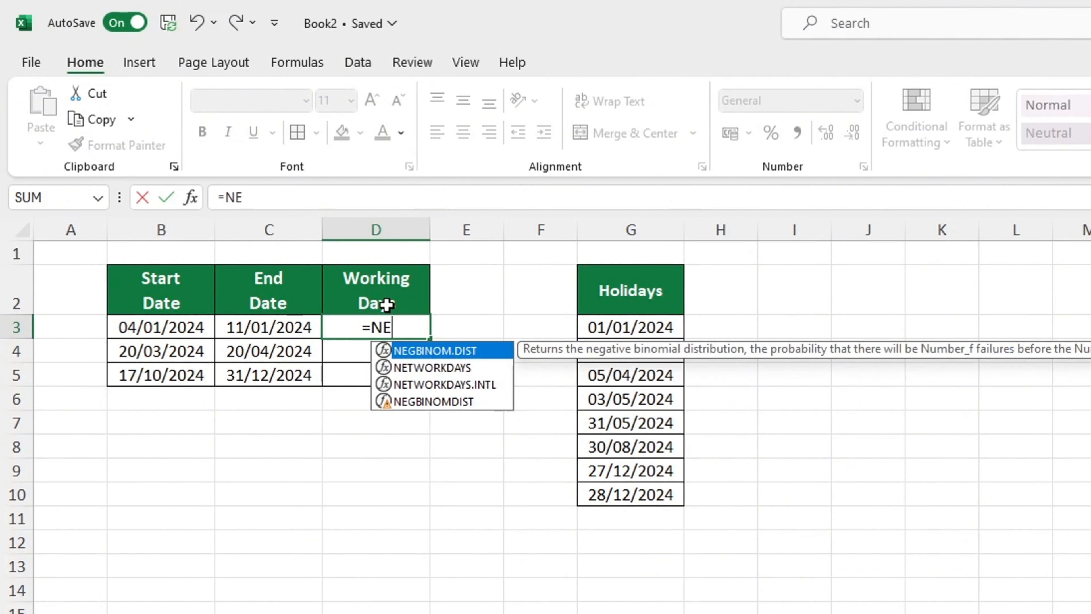
pyautogui.write('TWO')
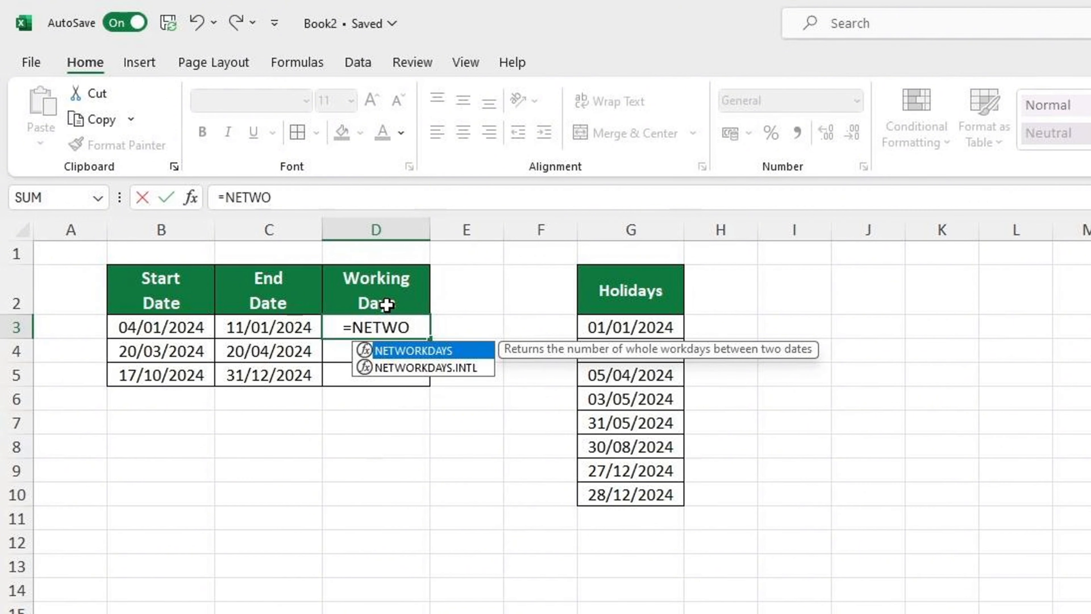
pyautogui.press('Tab')
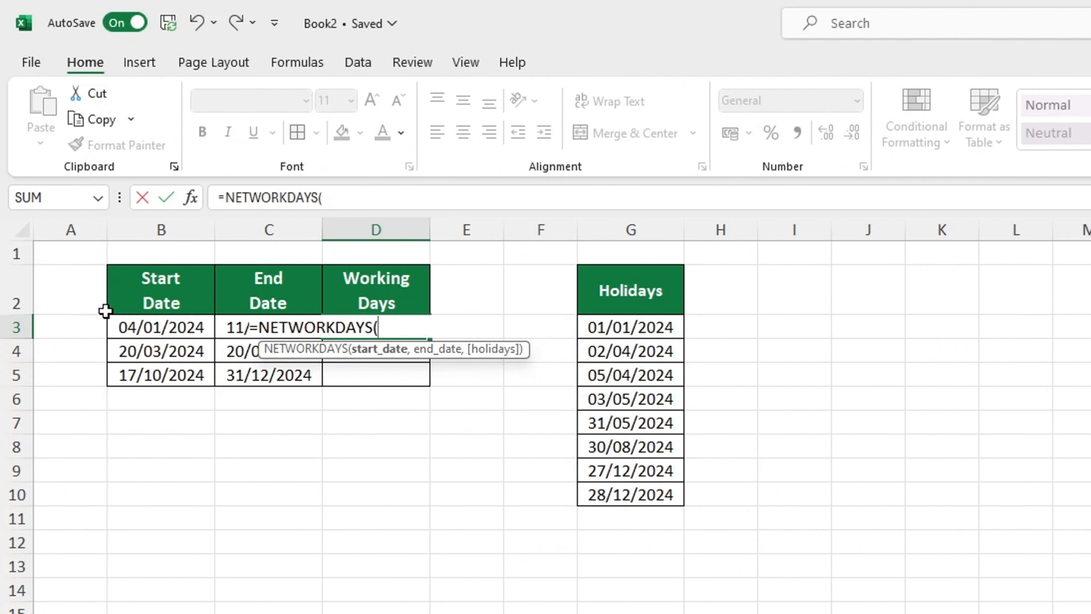
pyautogui.click(134, 326)
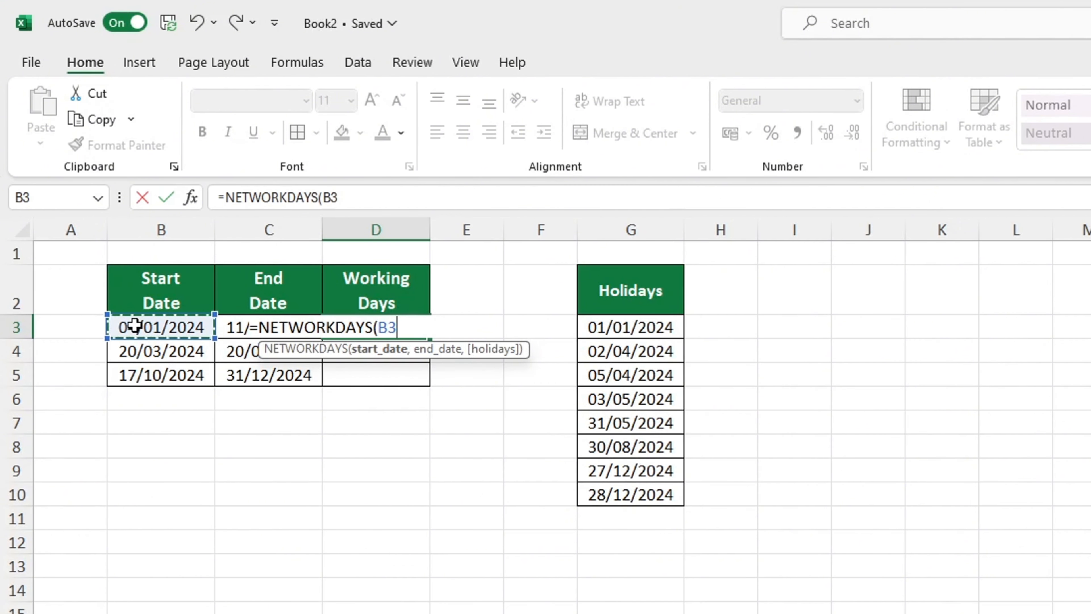
pyautogui.write(',')
pyautogui.click(226, 321)
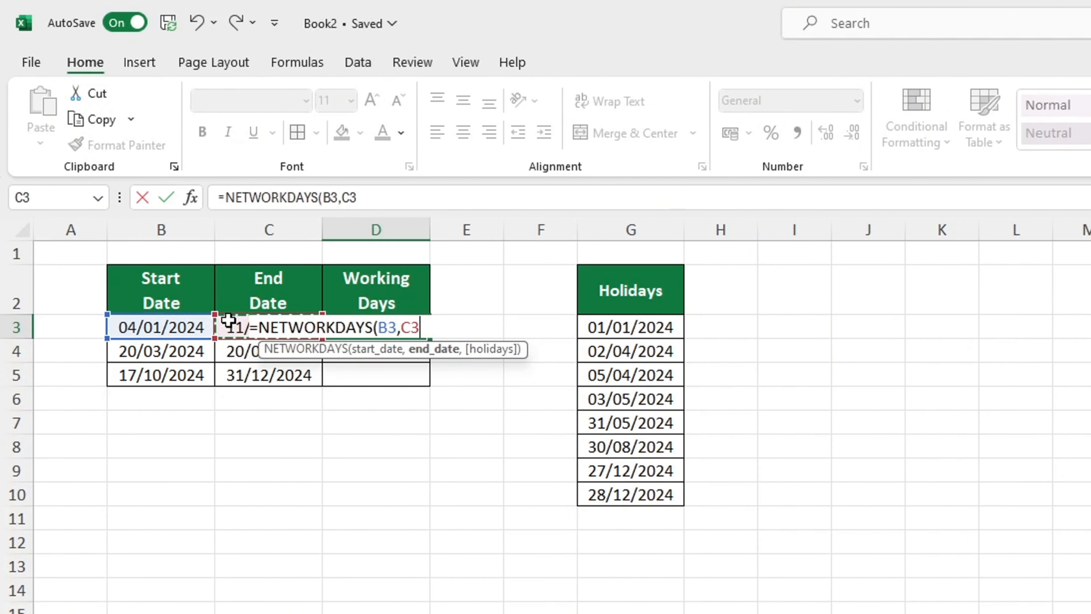
# Add the Holidays list as the absolute range $G$3:$G$10 and enter the NETWORKDAYS formula in D3.
pyautogui.write(',')
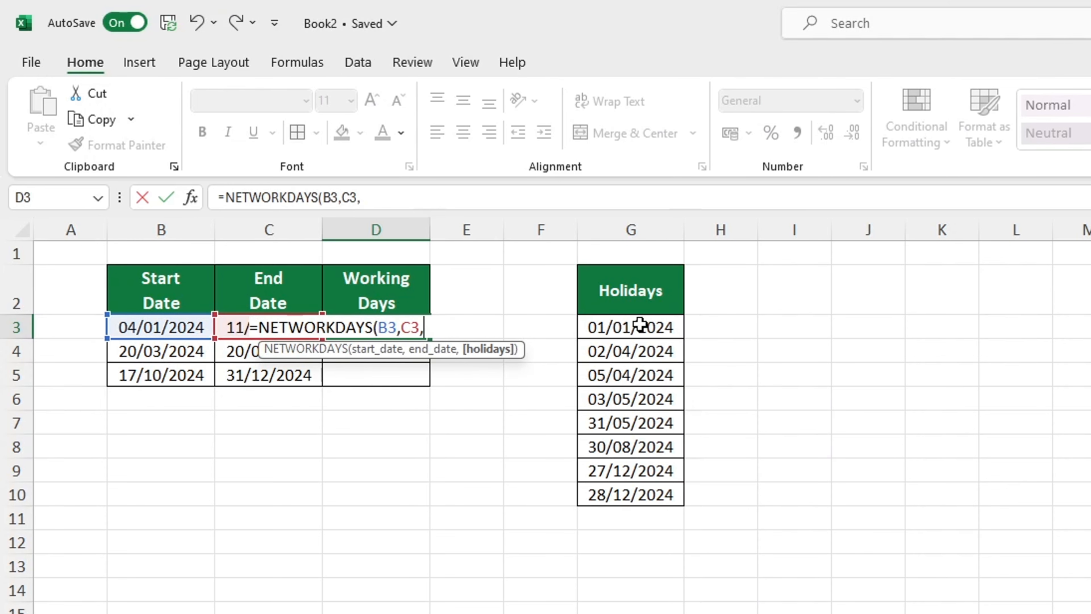
pyautogui.moveTo(638, 320); pyautogui.dragTo(624, 494)
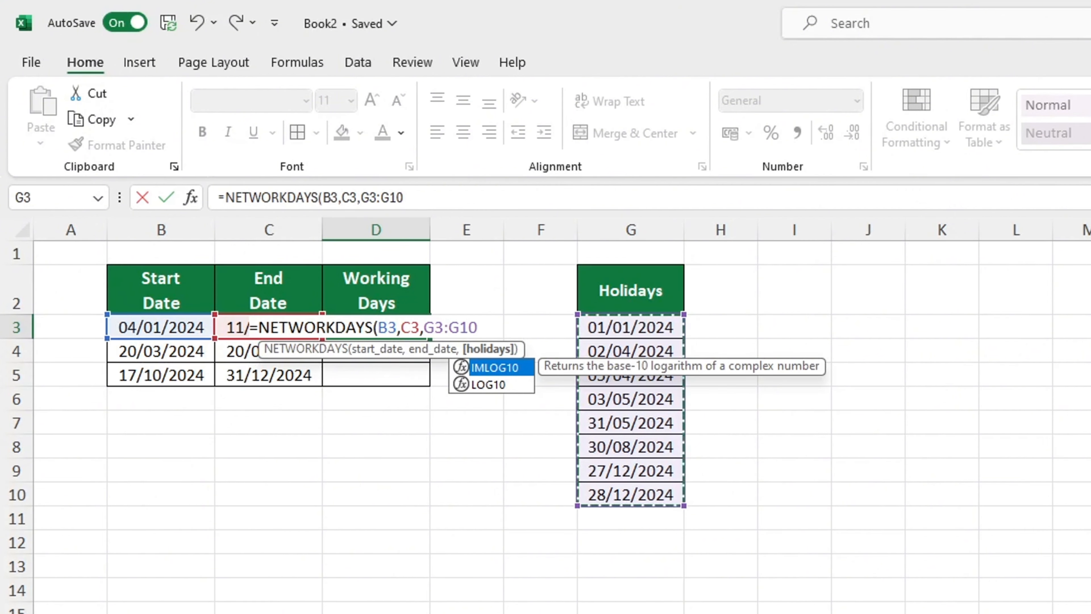
pyautogui.press('F4')
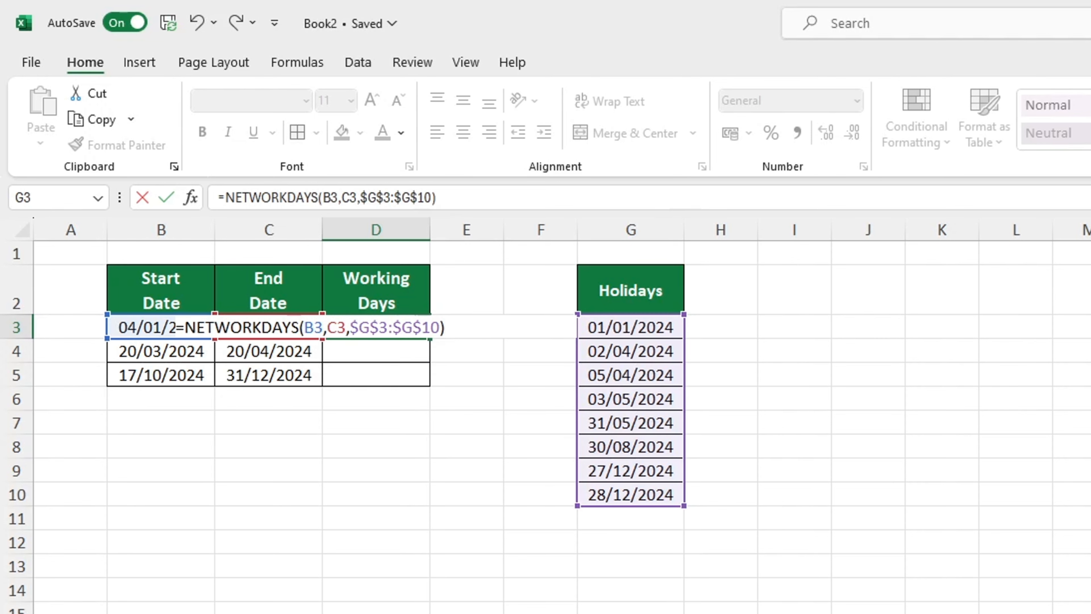
pyautogui.write(')')
pyautogui.press('Return')
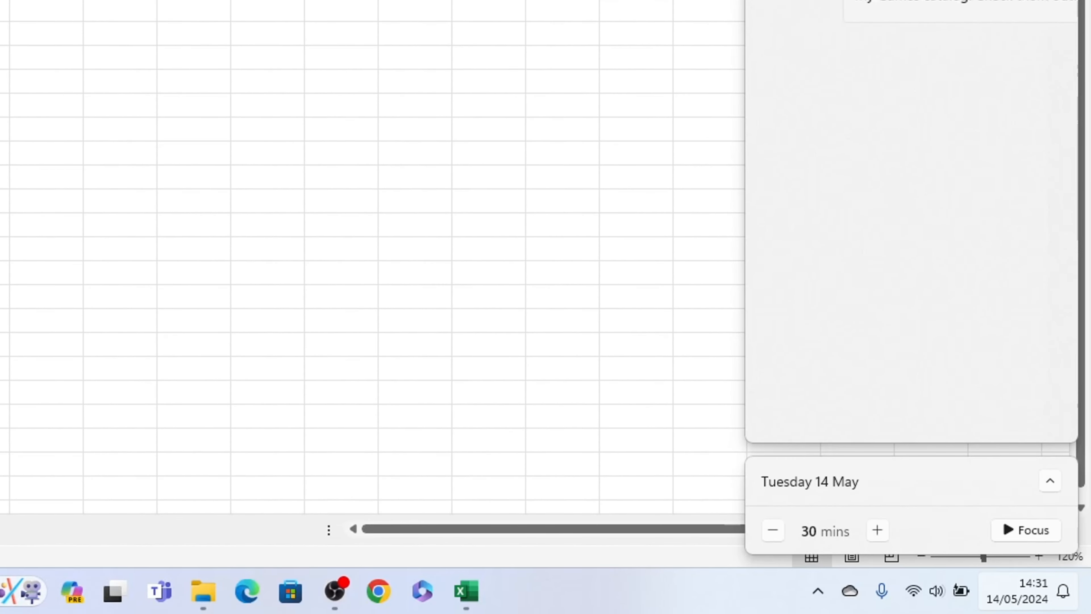
# Open the system calendar and go back to January 2024 to check the working days between the first row's dates.
pyautogui.click(1026, 604)
pyautogui.click(1026, 604)
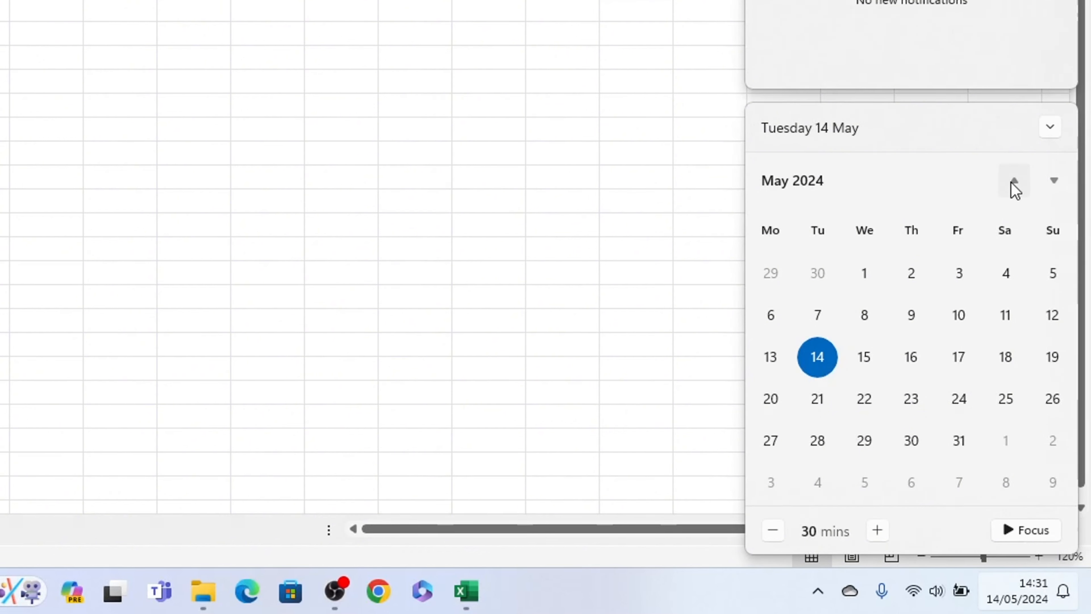
pyautogui.click(1014, 182)
pyautogui.click(1014, 182)
pyautogui.click(1015, 183)
pyautogui.click(1015, 182)
pyautogui.click(1015, 183)
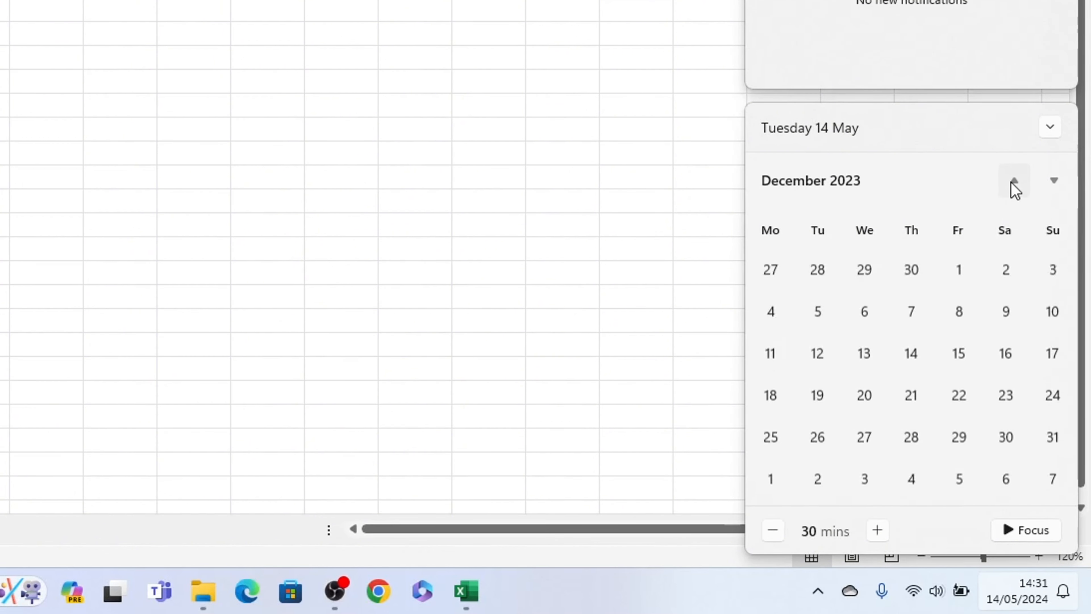
pyautogui.click(1052, 182)
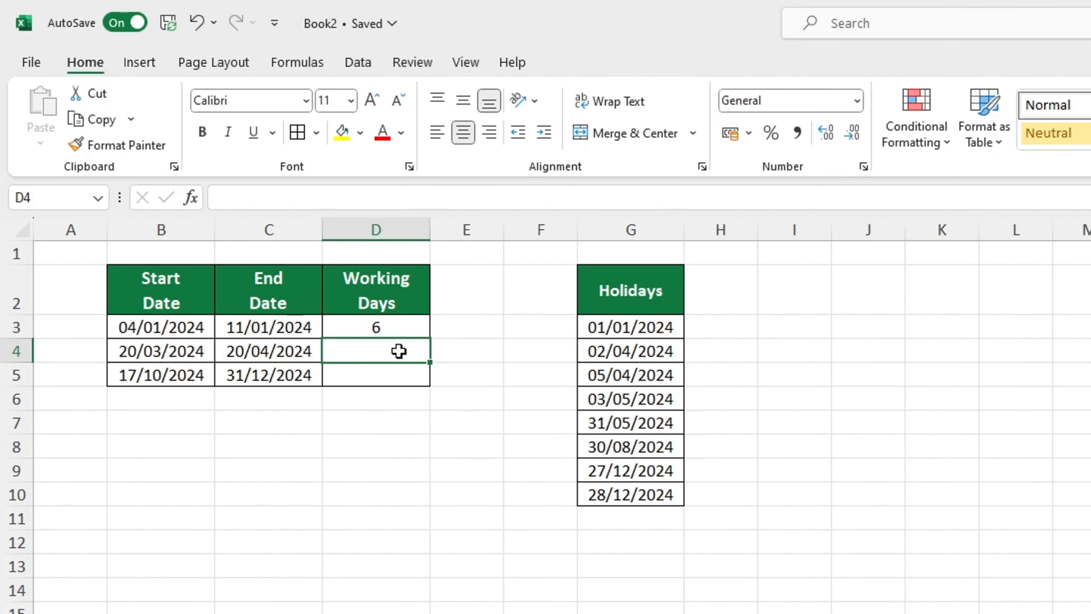
# Edit the D3 formula so the start date argument is B3+1, excluding the start day from the count.
pyautogui.doubleClick(402, 330)
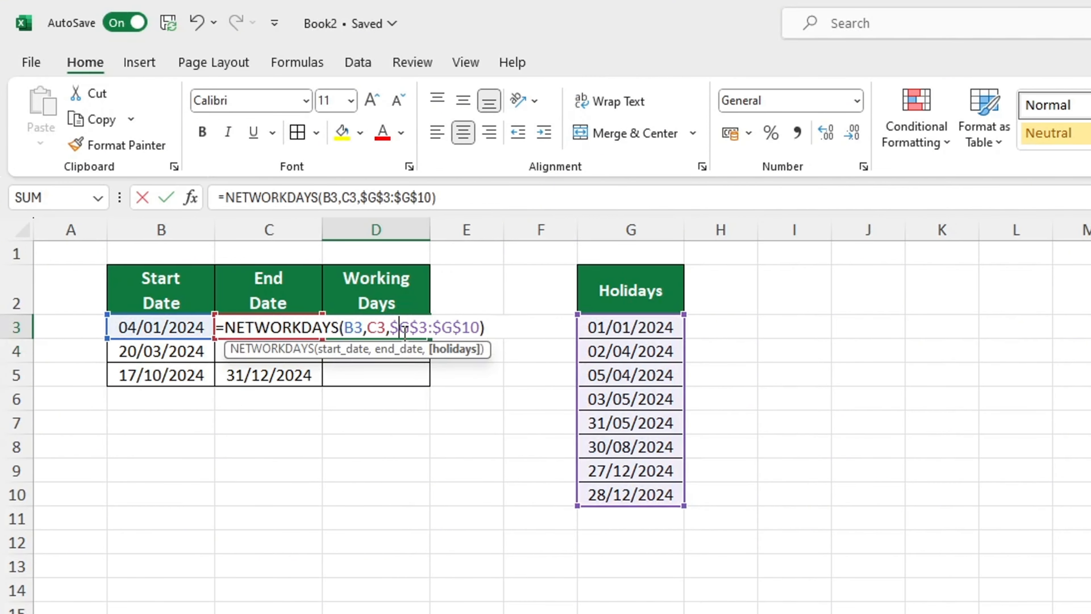
pyautogui.click(365, 327)
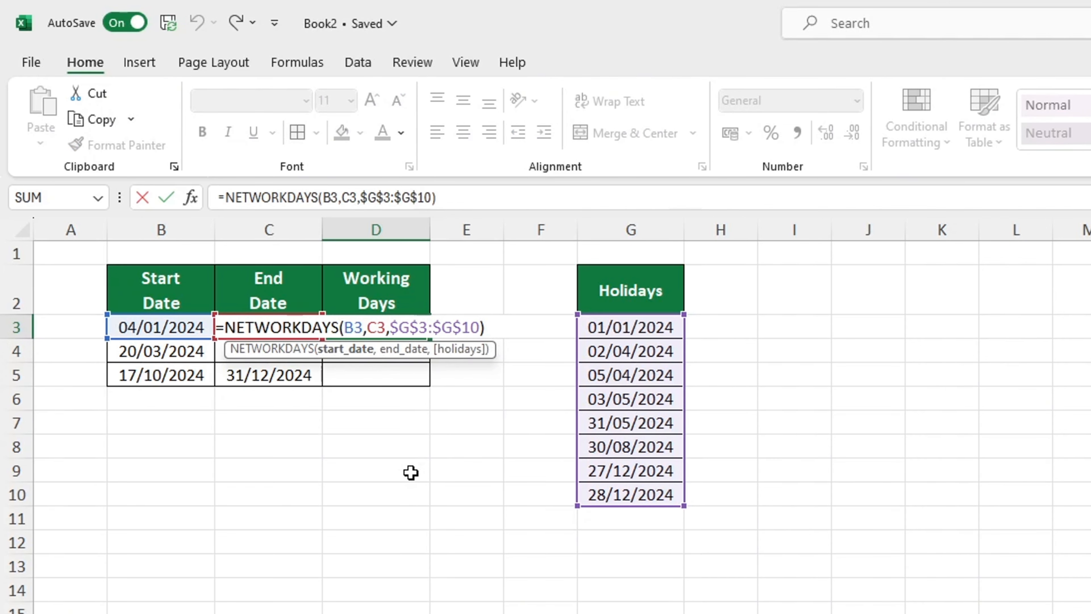
pyautogui.write('+1')
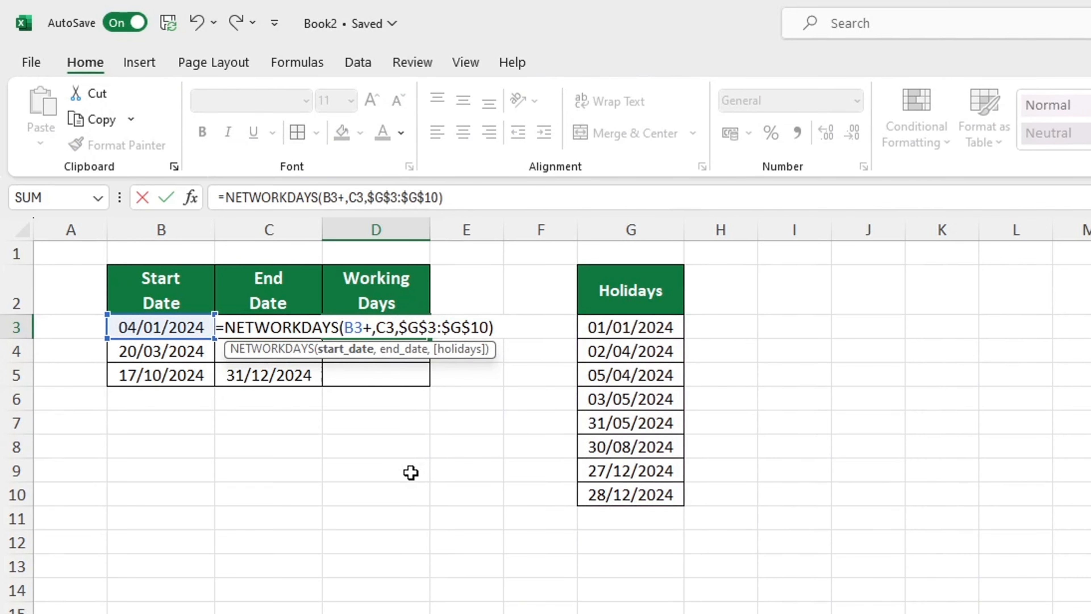
pyautogui.press('Return')
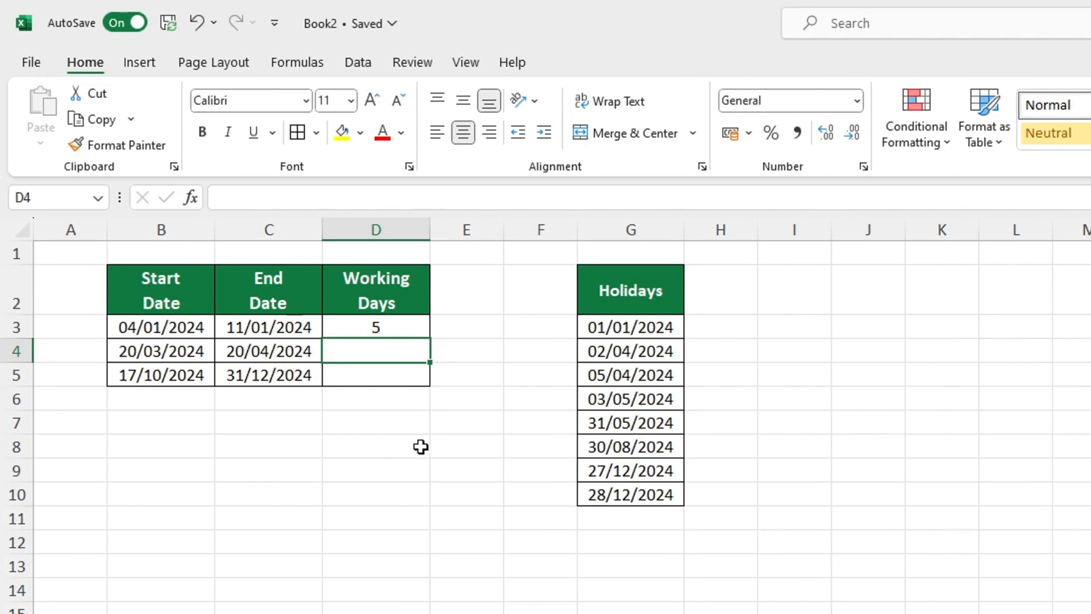
# Fill the NETWORKDAYS formula from D3 down to D5.
pyautogui.click(426, 335)
pyautogui.moveTo(429, 339); pyautogui.dragTo(429, 378)
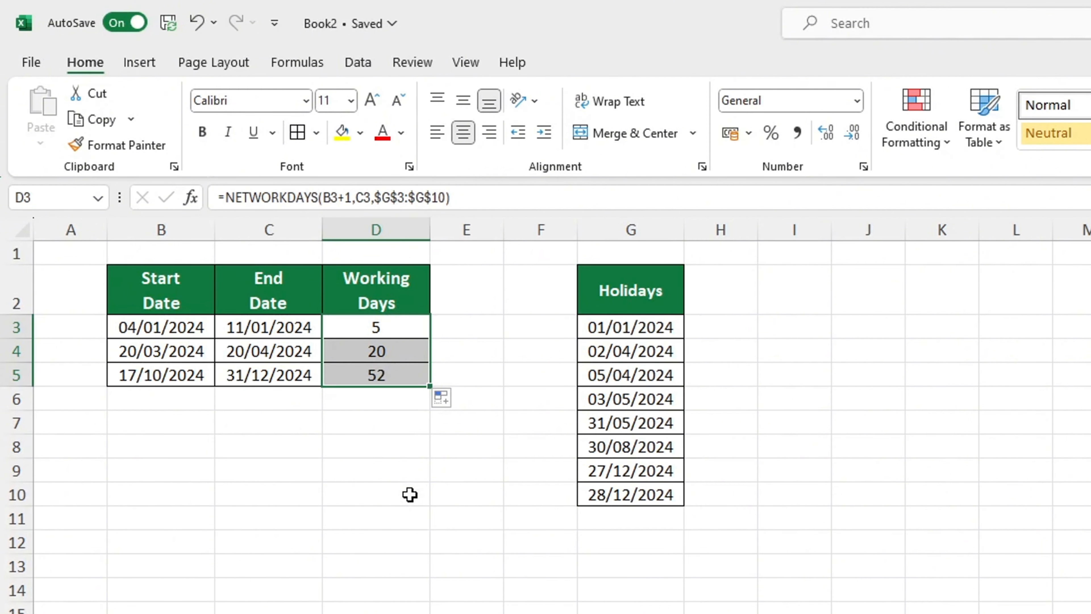
pyautogui.click(467, 548)
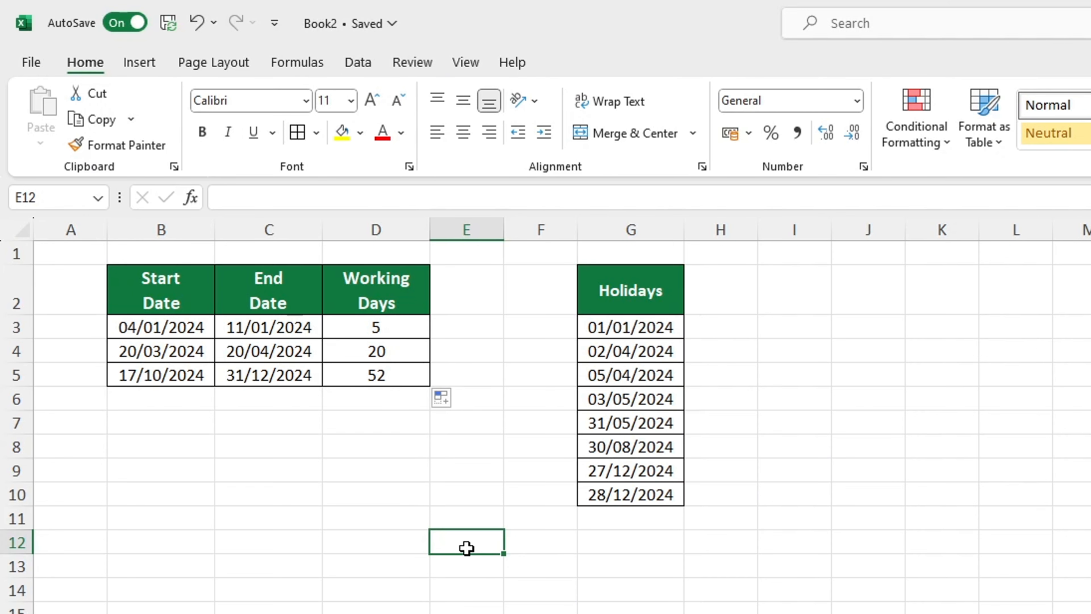
# Clear the Working Days formulas from D3:D5.
pyautogui.moveTo(406, 329); pyautogui.dragTo(410, 369)
pyautogui.press('F2')
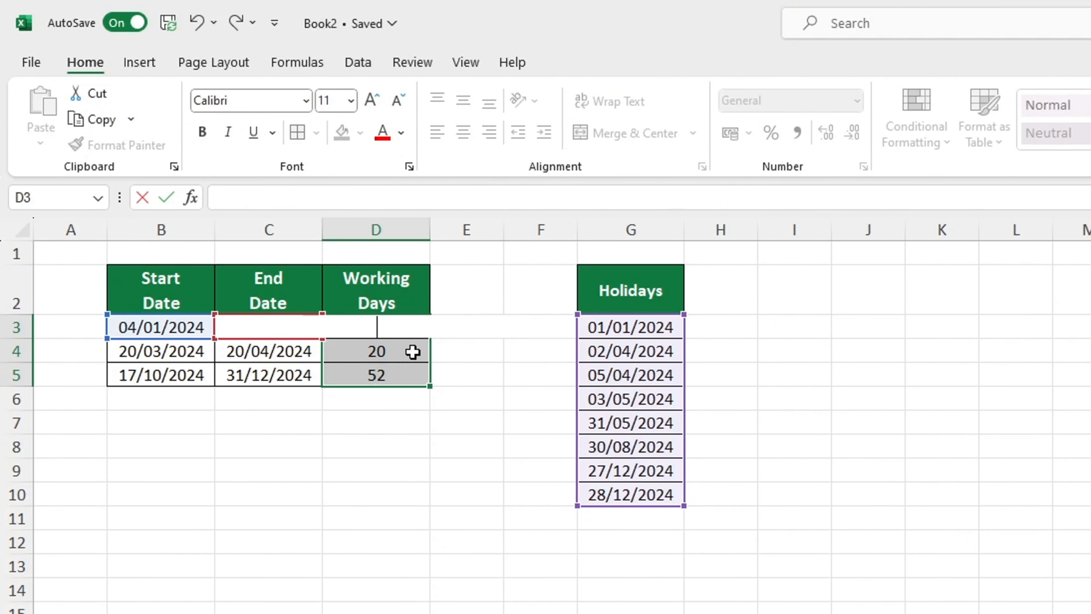
pyautogui.press('Return')
pyautogui.press('F2')
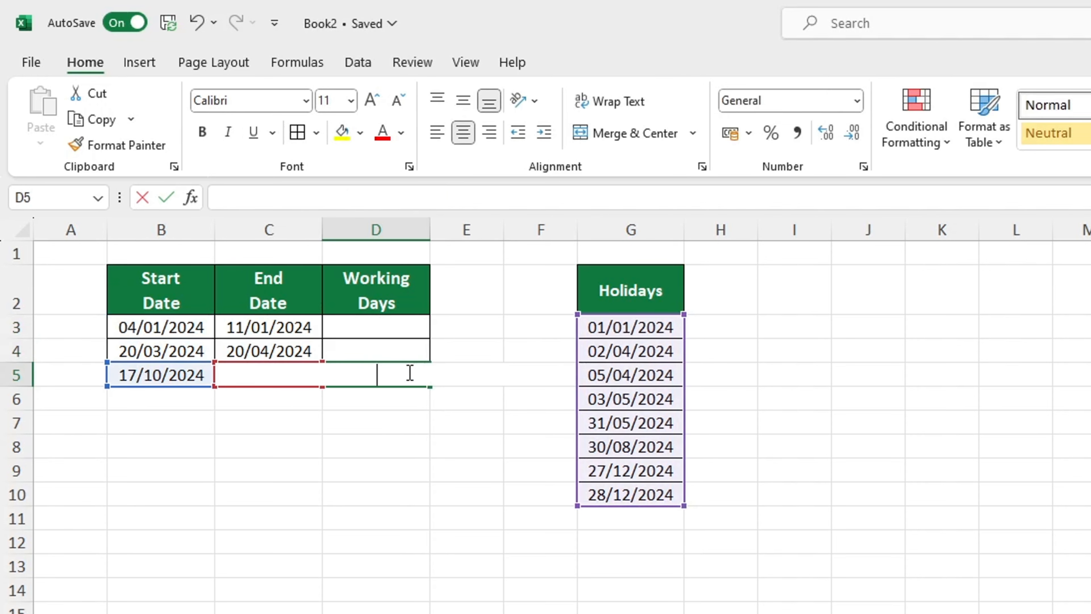
# Start a NETWORKDAYS.INTL formula in D3 with B3 as the start date and C3 as the end date.
pyautogui.click(381, 323)
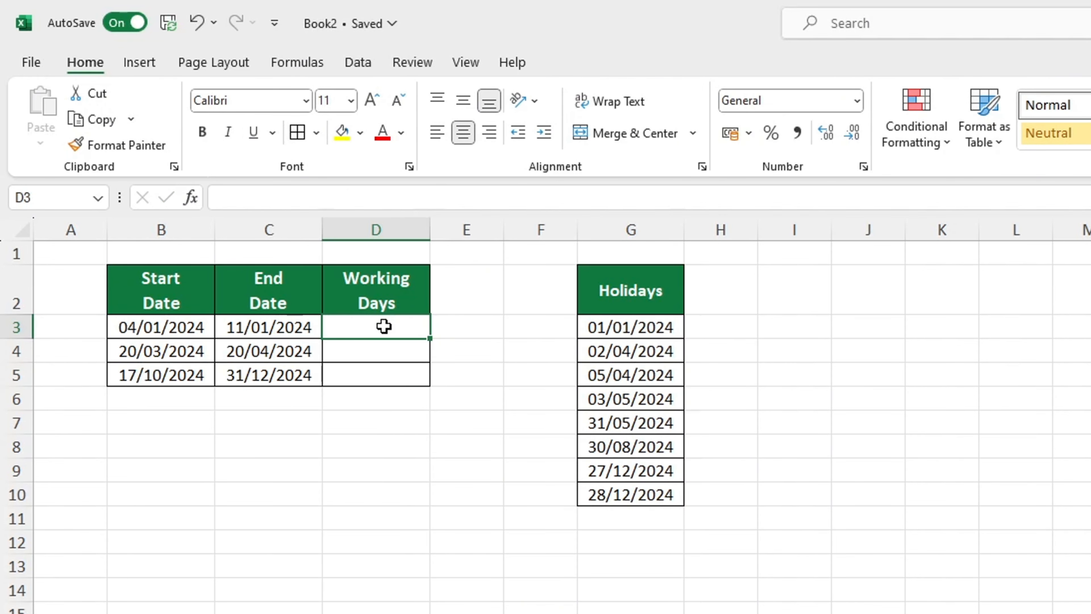
pyautogui.write('=')
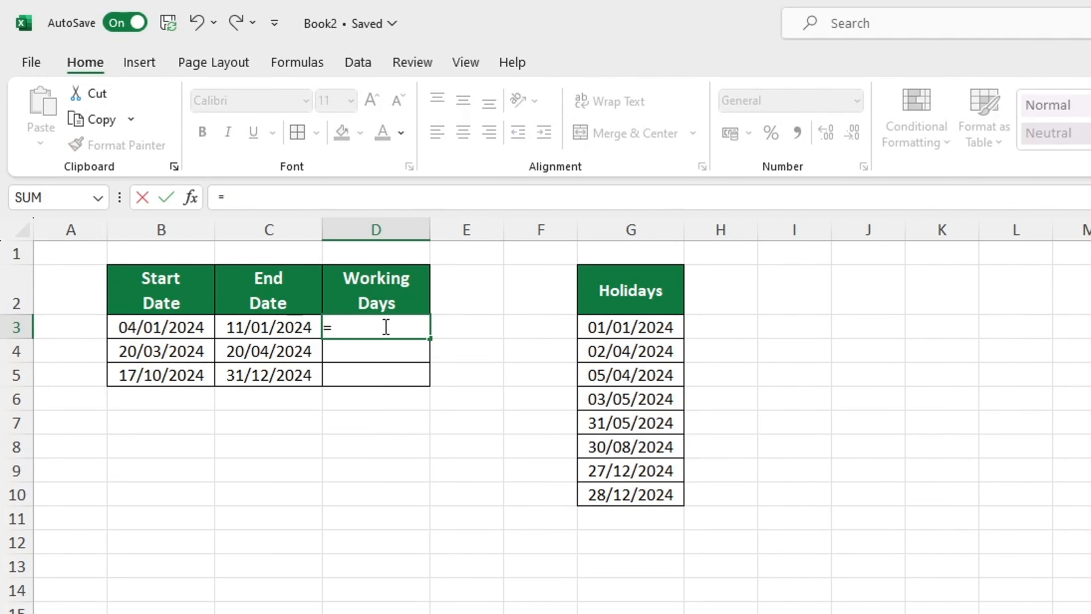
pyautogui.write('NET')
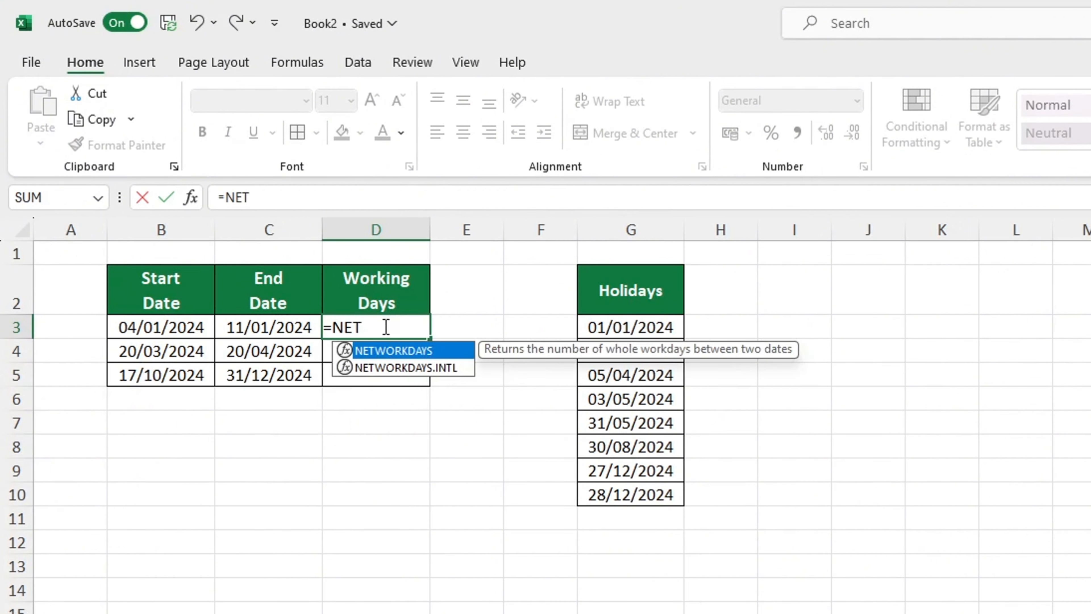
pyautogui.write('WOR')
pyautogui.press('Down')
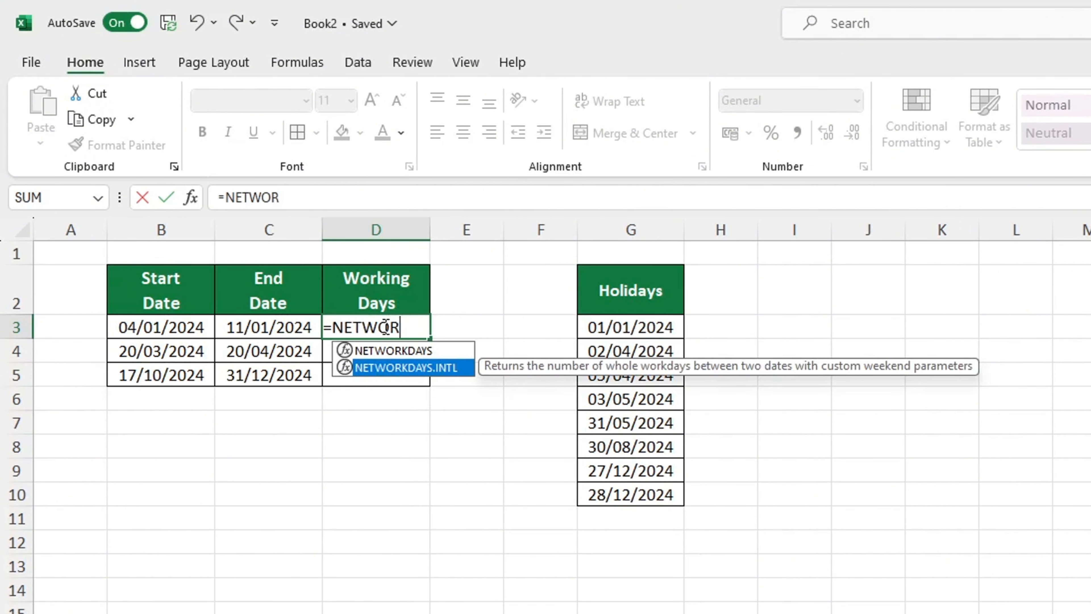
pyautogui.press('Tab')
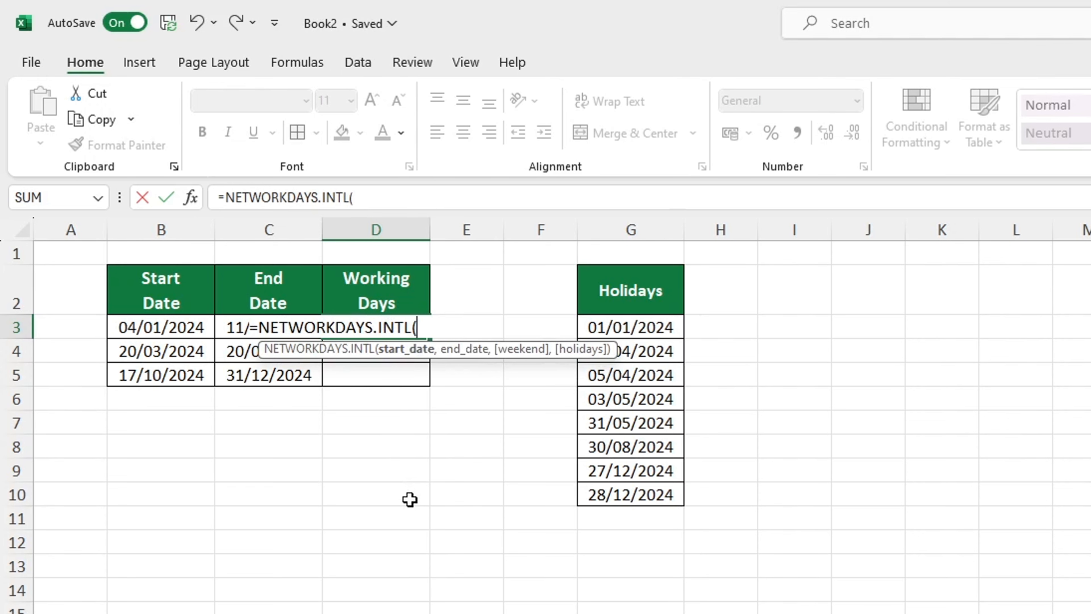
pyautogui.click(180, 329)
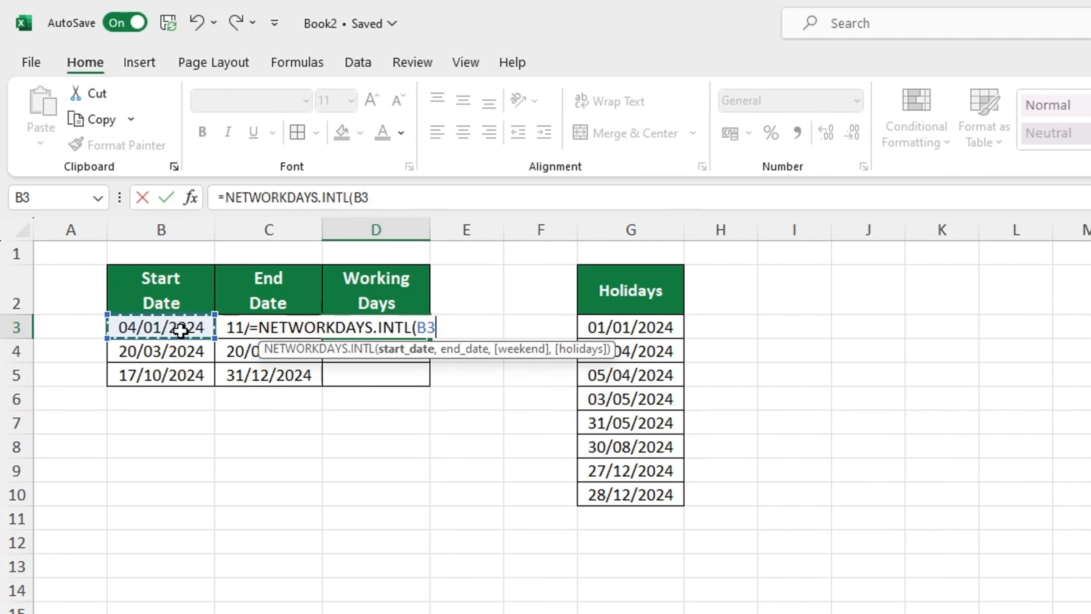
pyautogui.write(',')
pyautogui.click(230, 326)
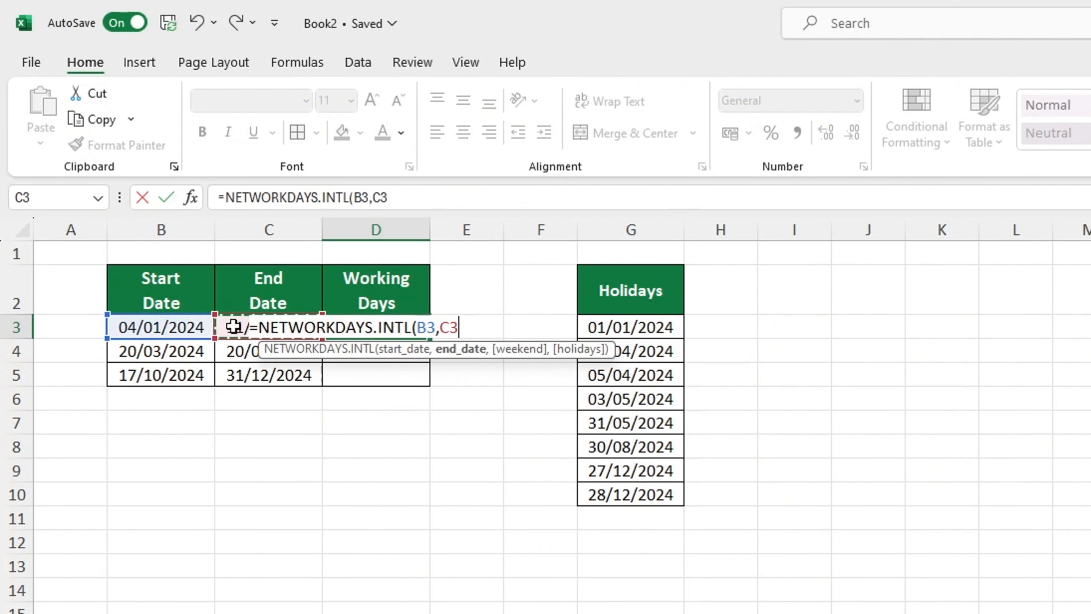
# Set the formula's weekend argument to 11, Sunday only.
pyautogui.write(',')
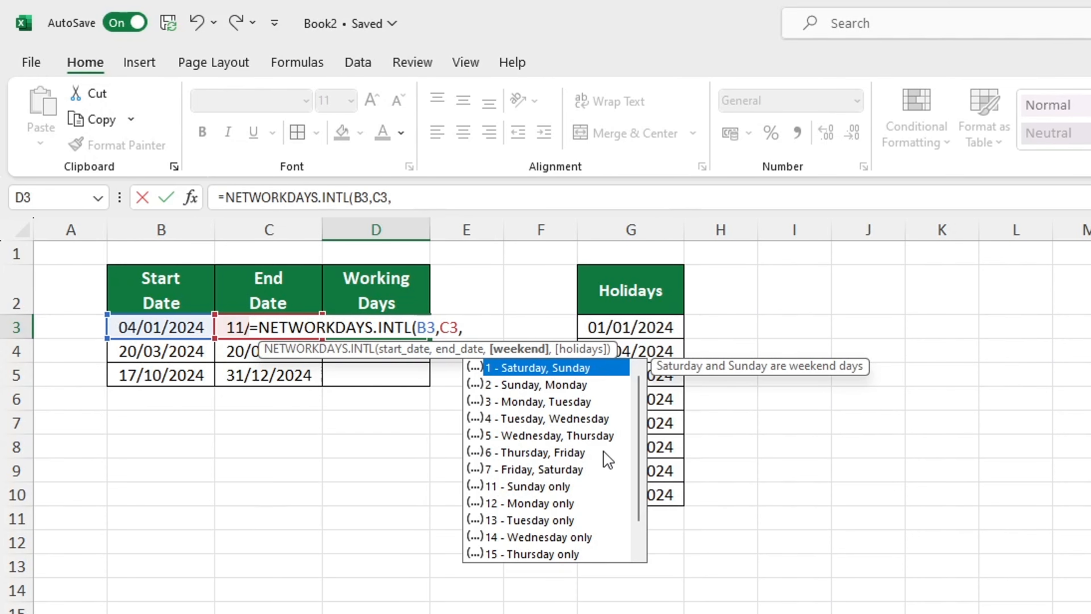
pyautogui.scroll(-2, 637, 426)
pyautogui.scroll(2, 639, 427)
pyautogui.click(582, 488)
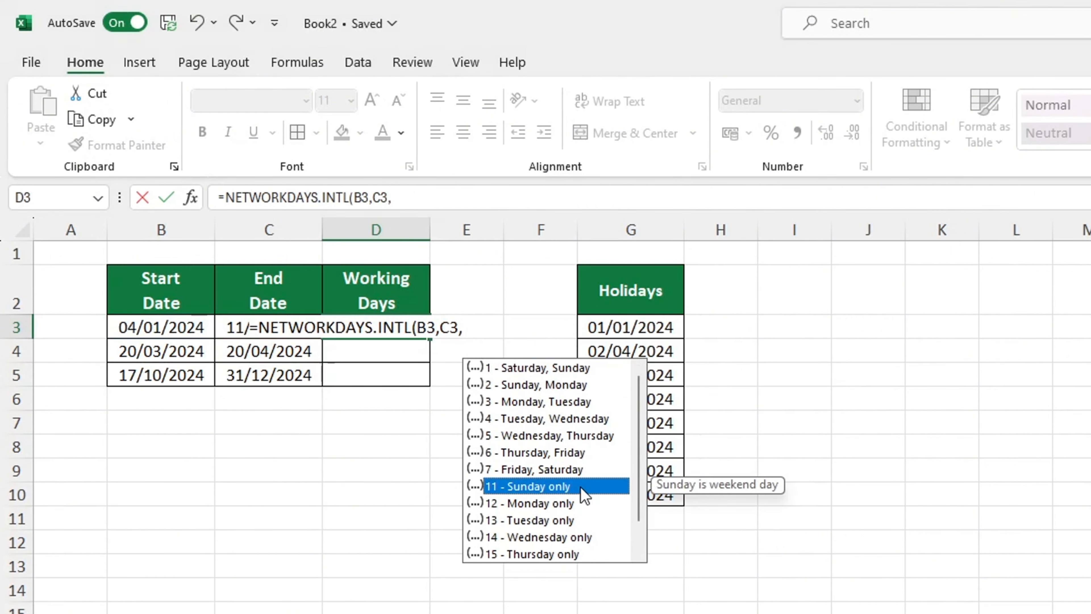
pyautogui.doubleClick(582, 488)
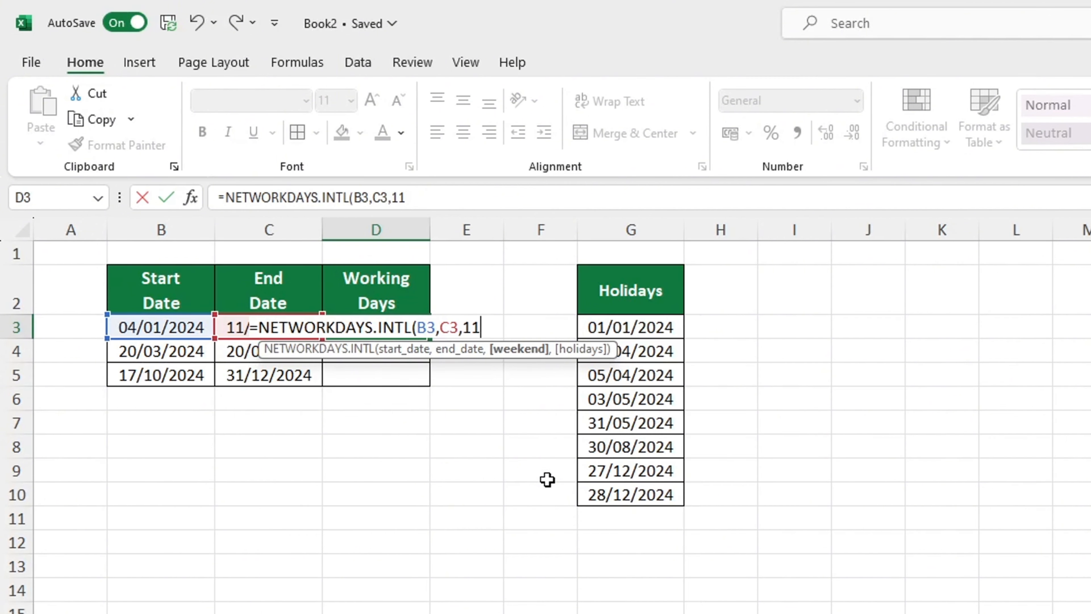
# Add the Holidays list as the absolute range $G$3:$G$10 and enter the NETWORKDAYS.INTL formula in D3.
pyautogui.write(',')
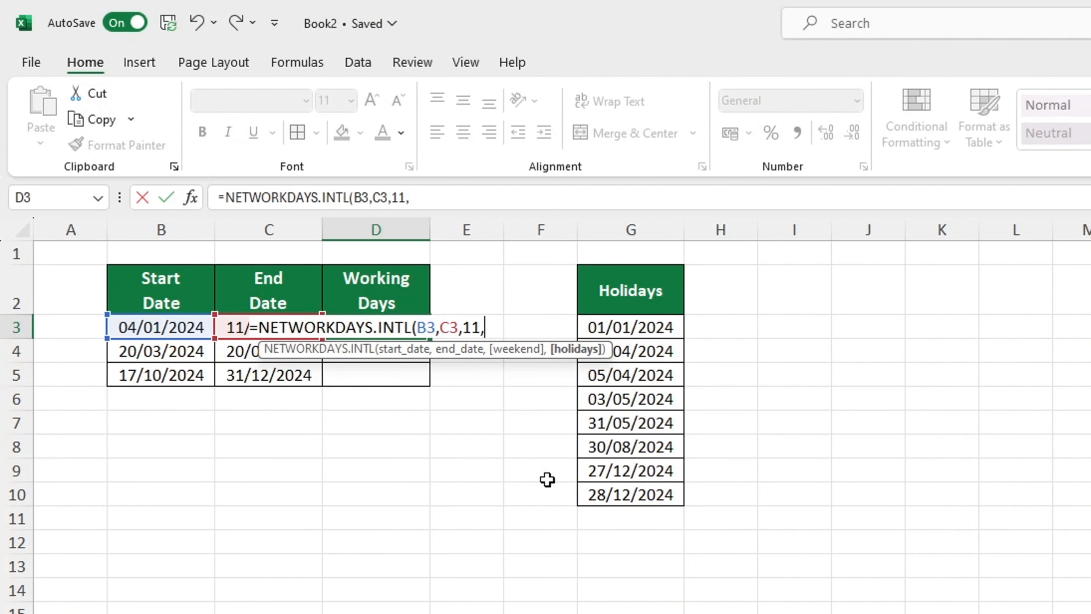
pyautogui.moveTo(662, 331); pyautogui.dragTo(642, 484)
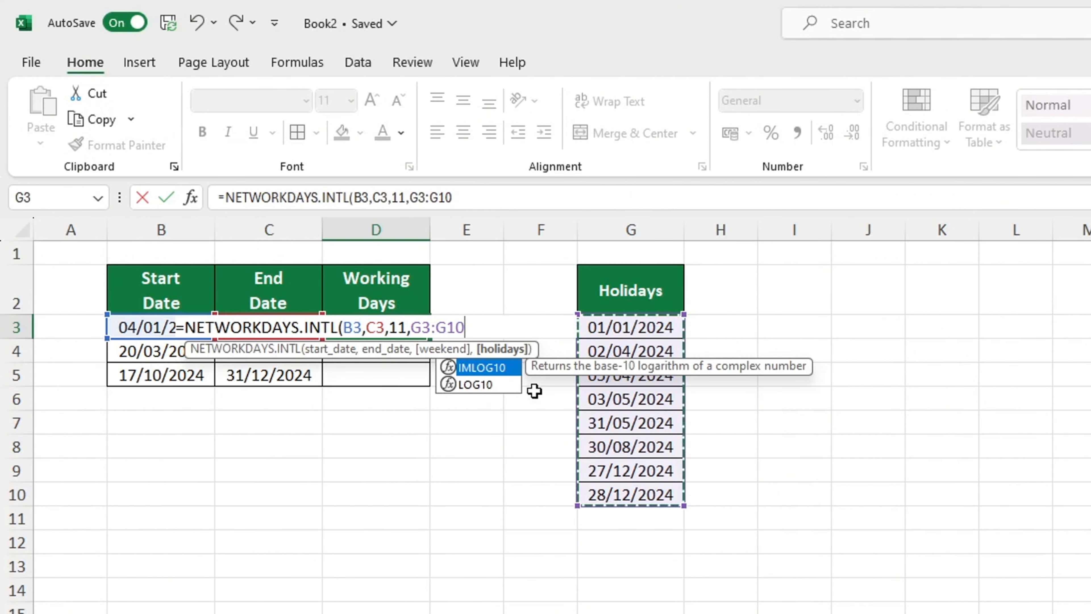
pyautogui.press('F4')
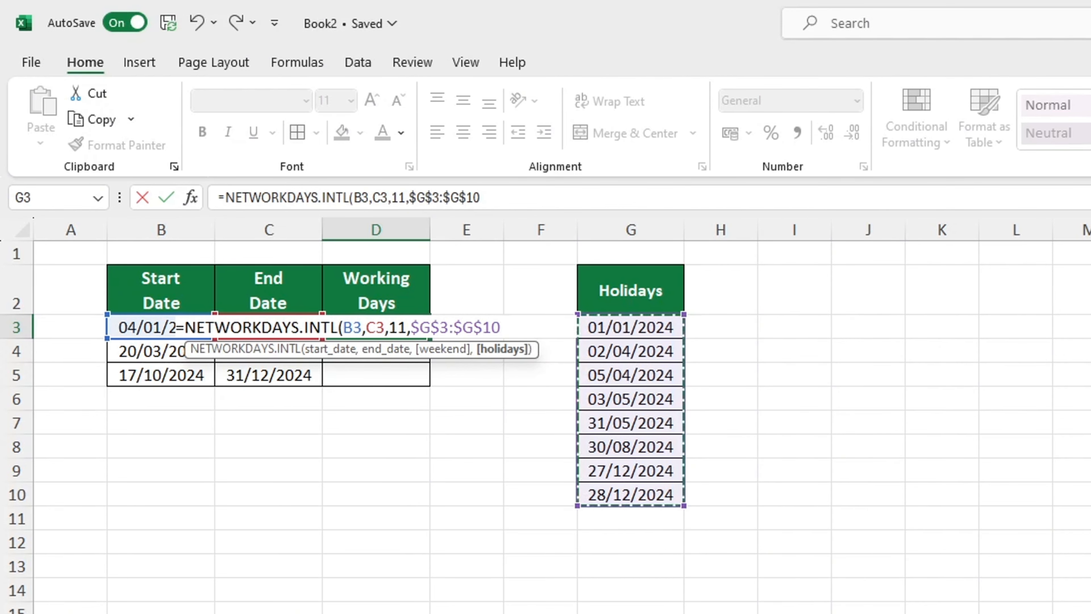
pyautogui.write(')')
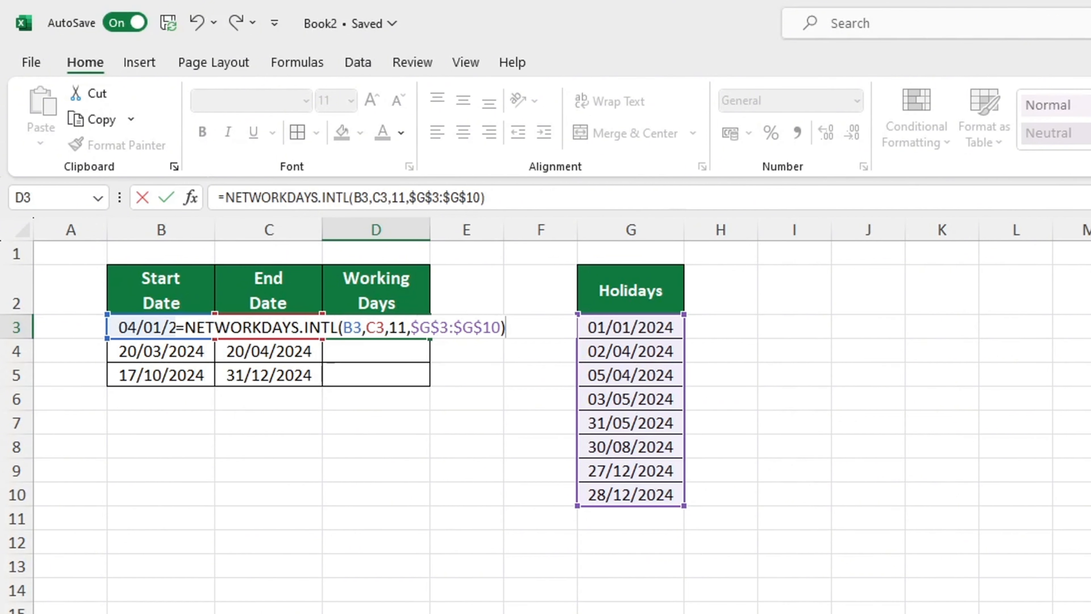
pyautogui.press('Return')
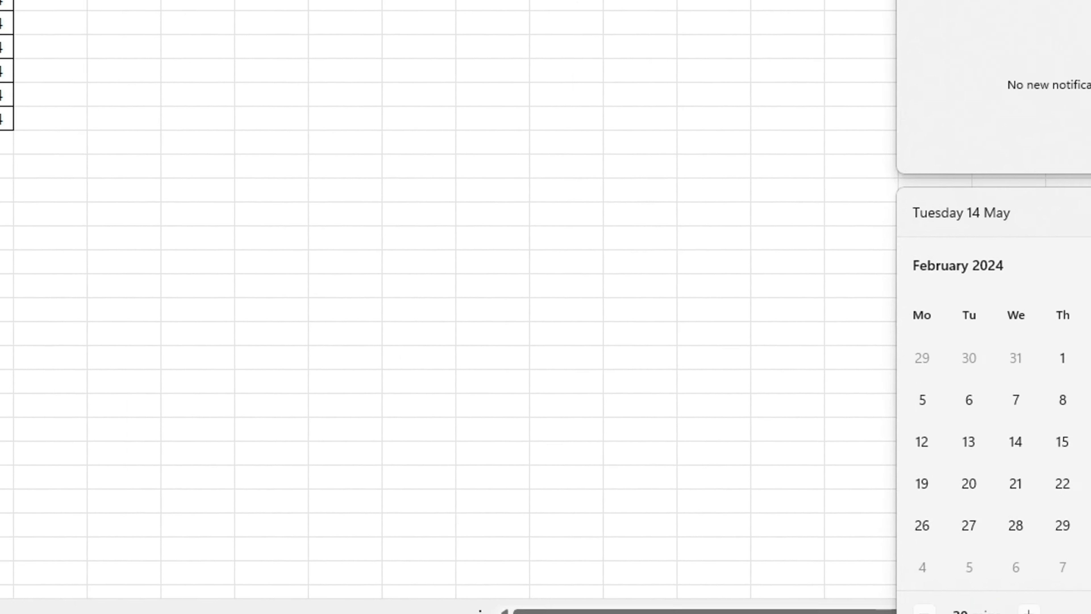
# Fill the NETWORKDAYS.INTL formula from D3 down to D5.
pyautogui.click(1015, 181)
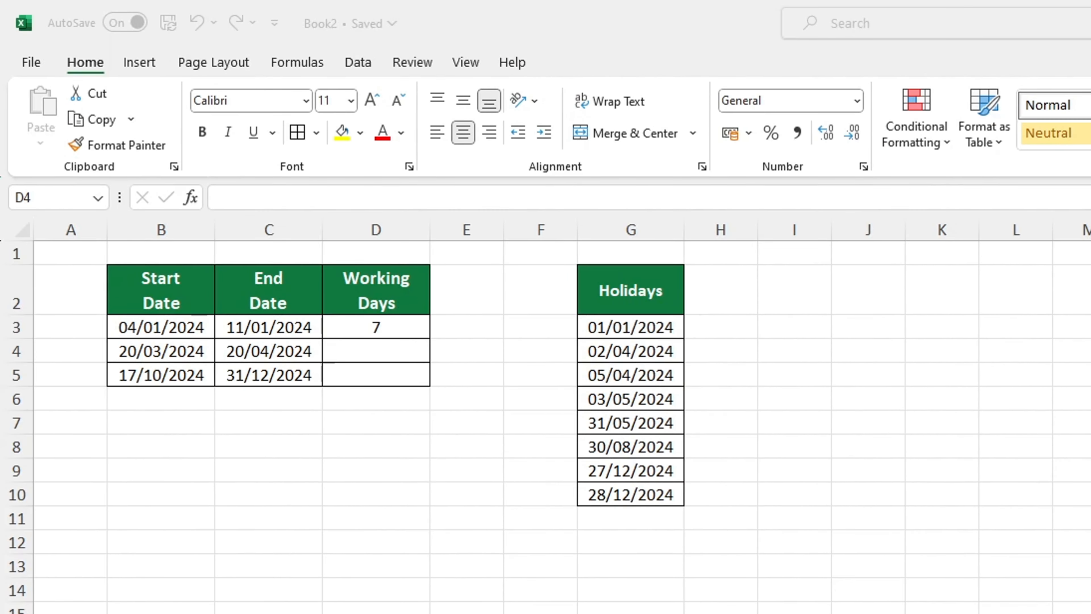
pyautogui.click(402, 327)
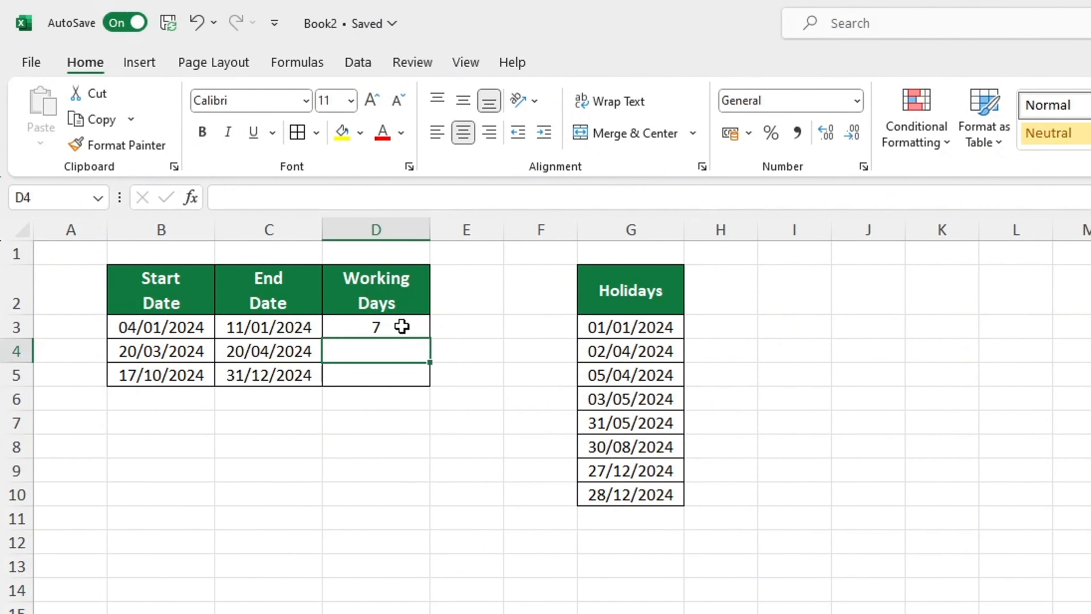
pyautogui.moveTo(430, 343); pyautogui.dragTo(430, 383)
pyautogui.click(1090, 613)
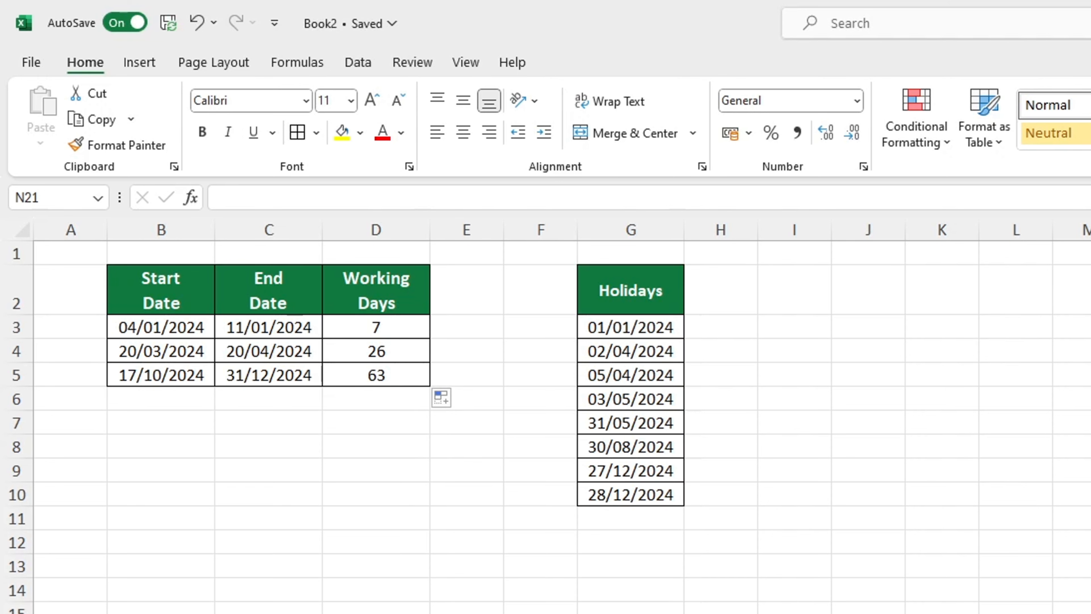
pyautogui.click(1090, 613)
pyautogui.doubleClick(1090, 613)
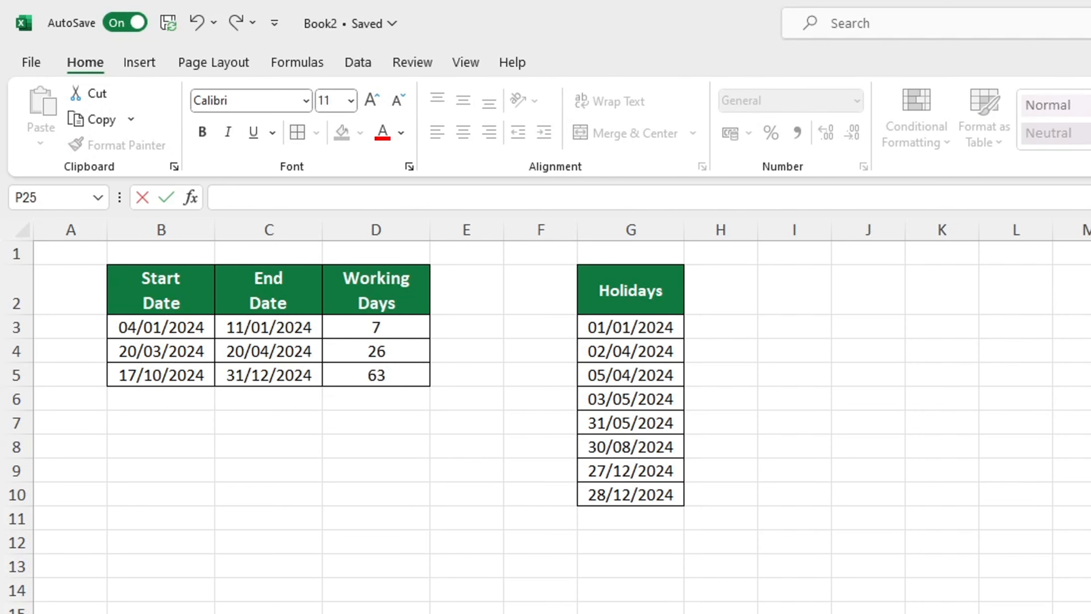